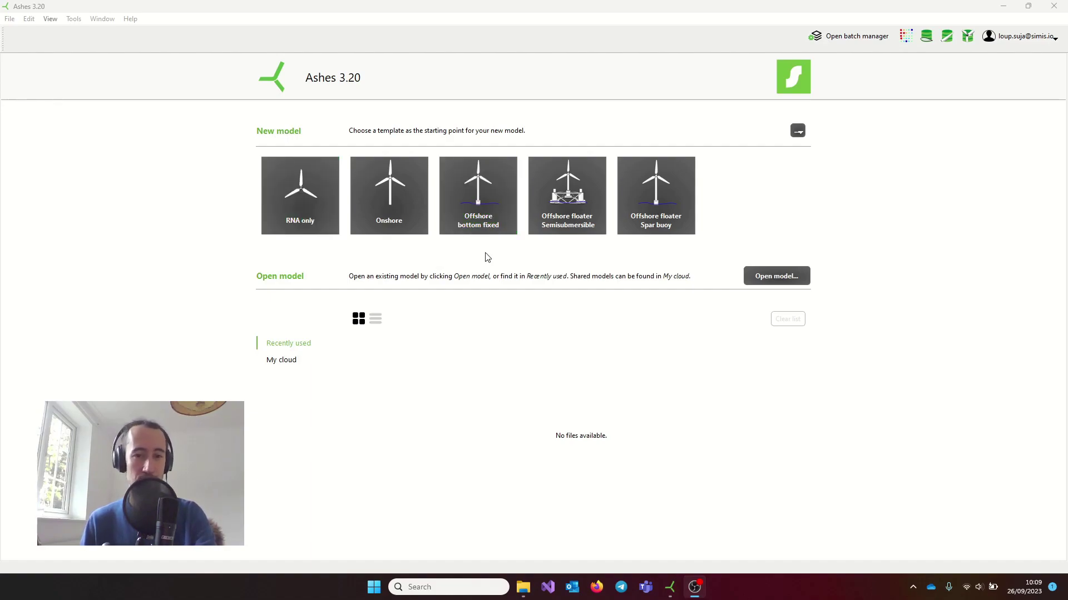
Load the 'Offshore bottom fixed' template and orbit to an elevated view showing the sea and seabed
left_click(483, 195)
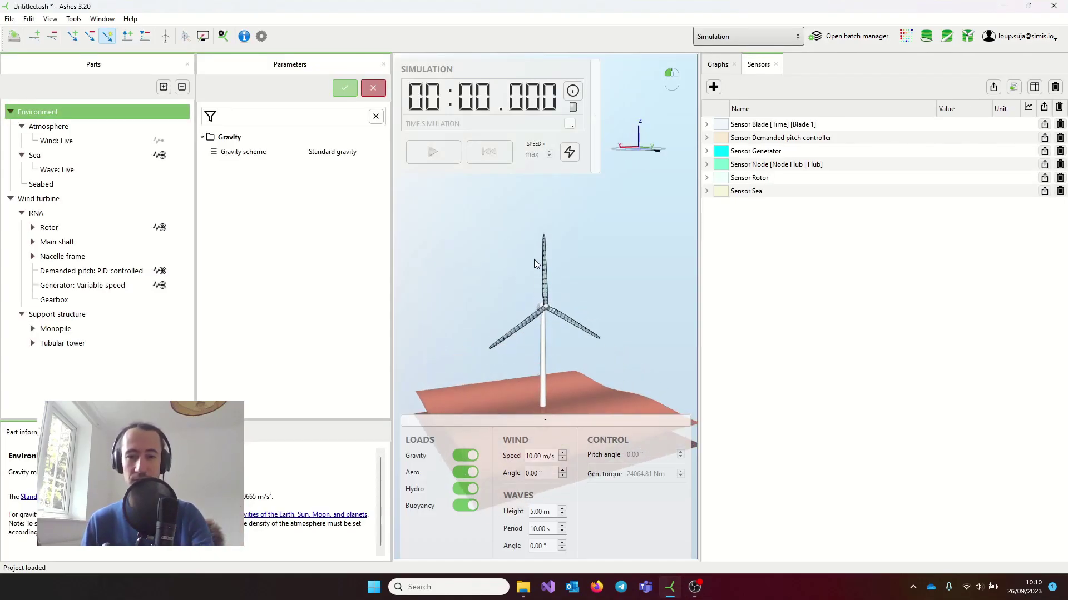
left_click_drag(534, 263, 577, 284)
left_click_drag(554, 238, 548, 282)
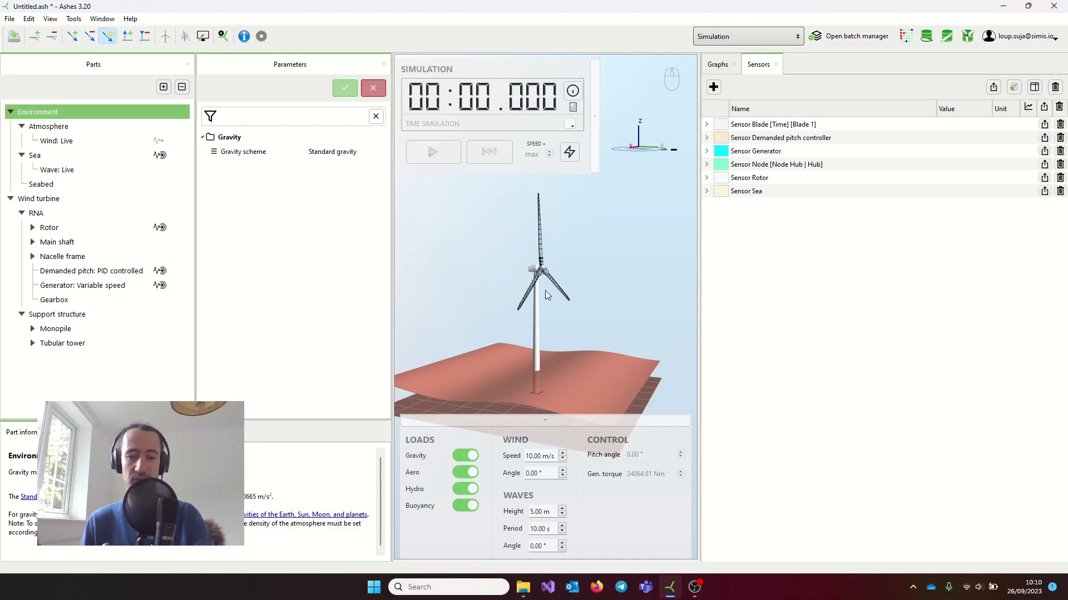
left_click_drag(556, 333, 559, 312)
Run the simulation while orbiting the spinning turbine, then pause it at 29.475 s
left_click(436, 155)
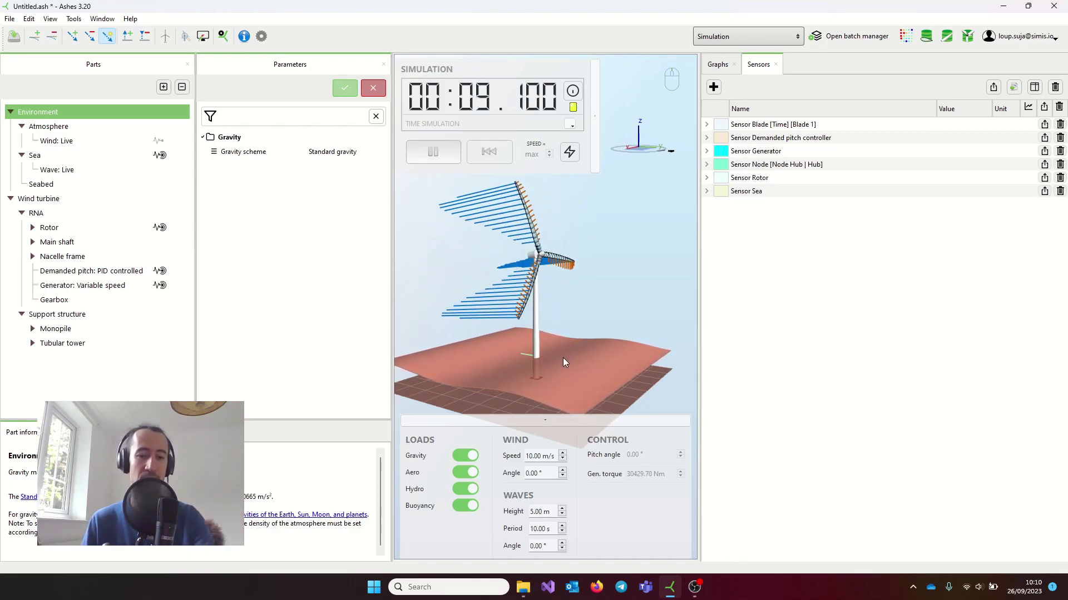
left_click_drag(562, 358, 599, 232)
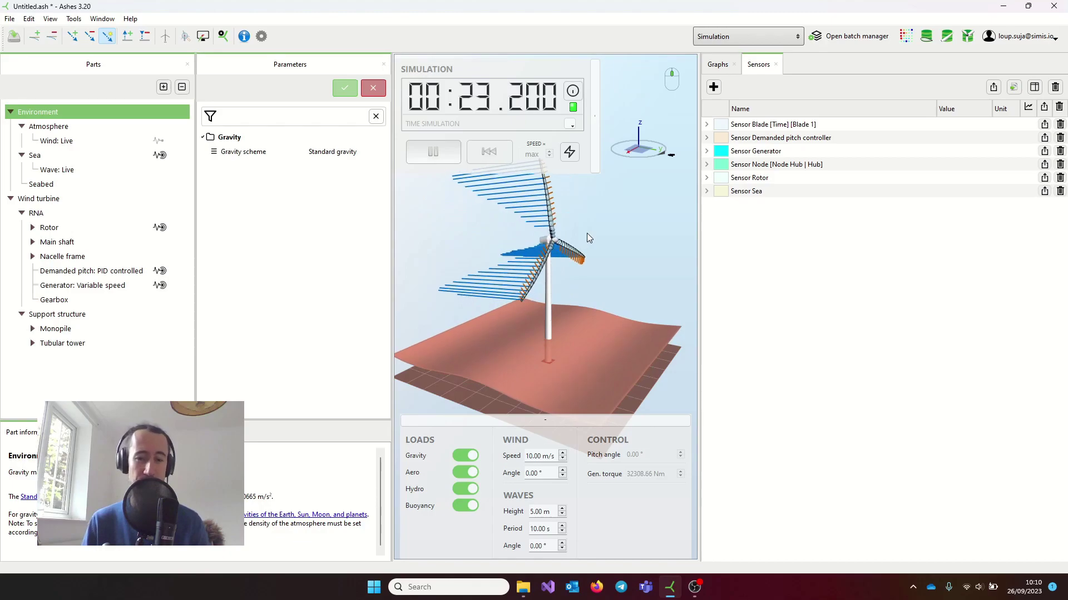
left_click_drag(565, 246, 541, 271)
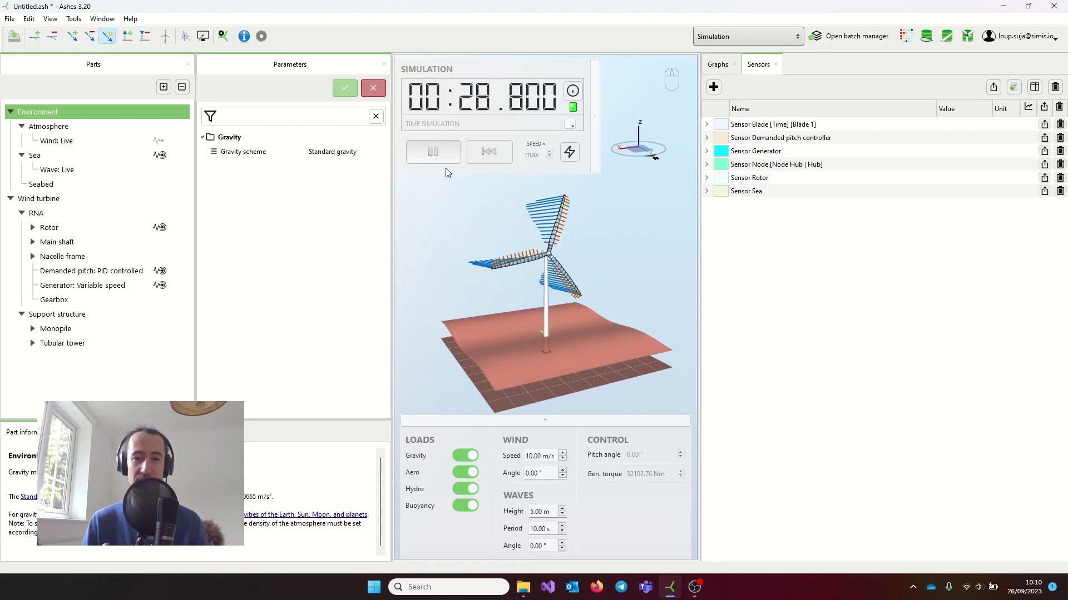
left_click(430, 153)
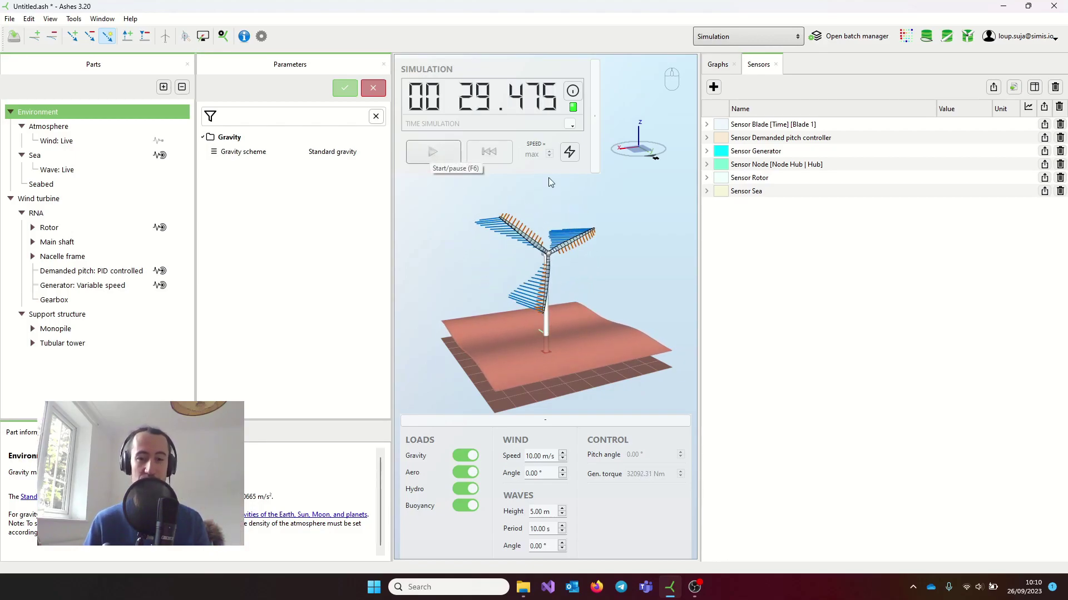
left_click_drag(499, 271, 562, 233)
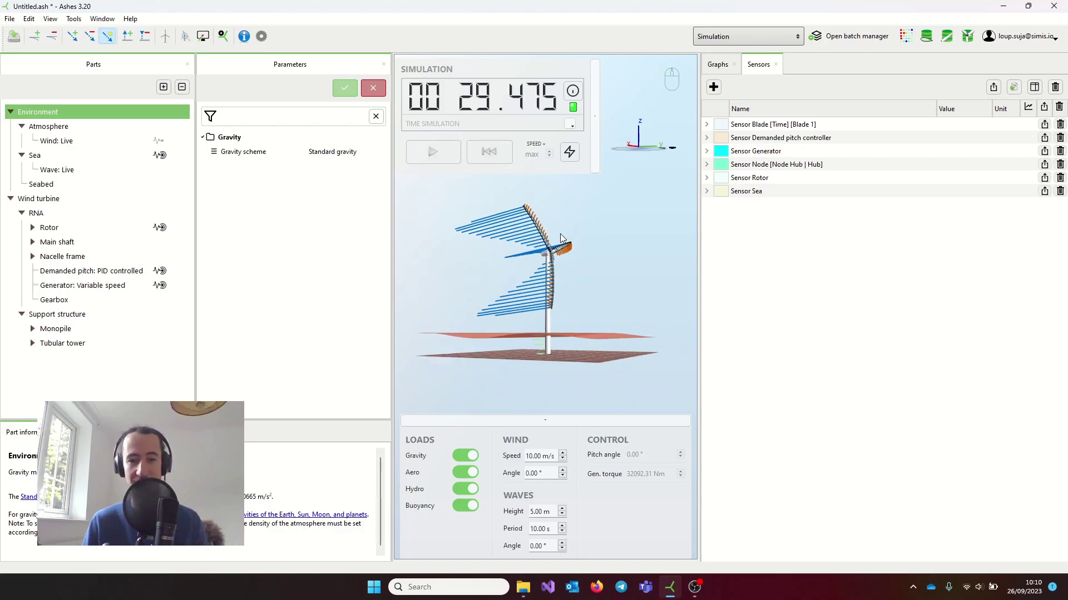
left_click_drag(602, 250, 562, 266)
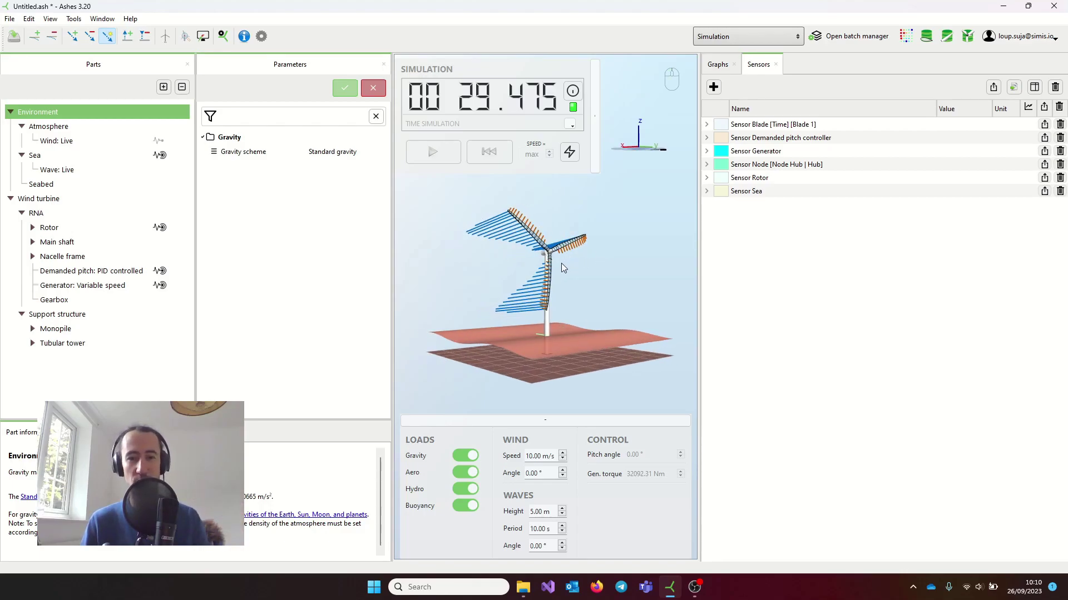
left_click_drag(521, 301, 544, 300)
left_click_drag(569, 249, 548, 254)
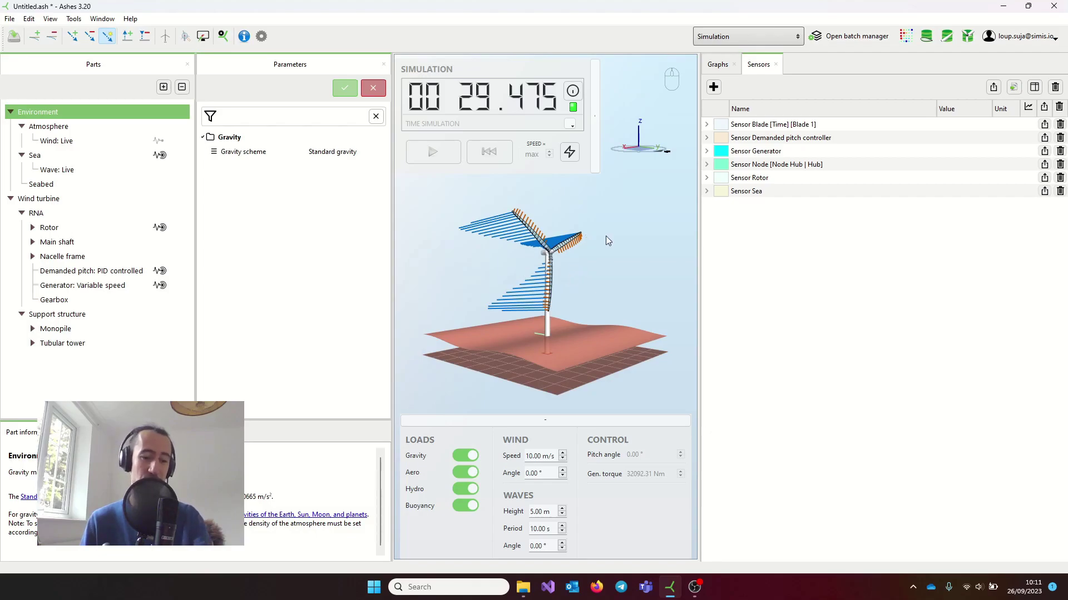
scroll(606, 240, "up", 5)
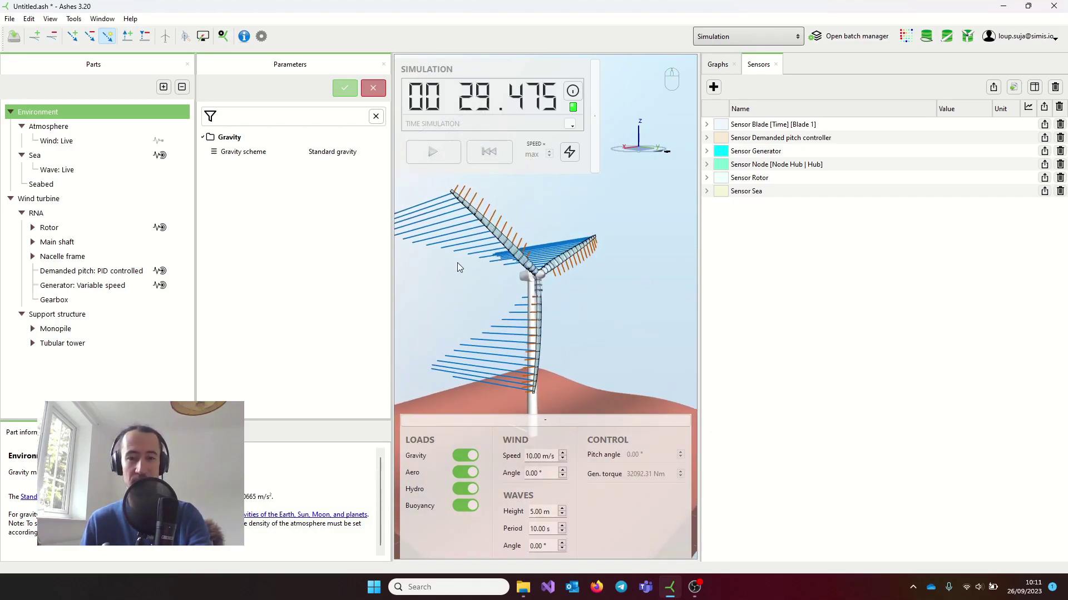
left_click_drag(534, 297, 502, 309)
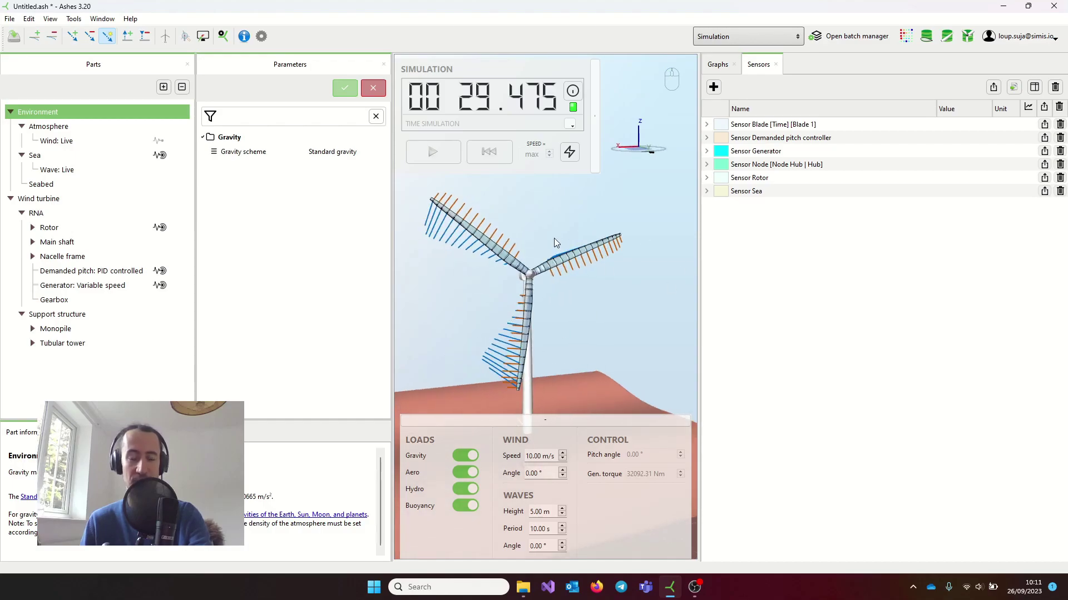
left_click_drag(552, 240, 571, 245)
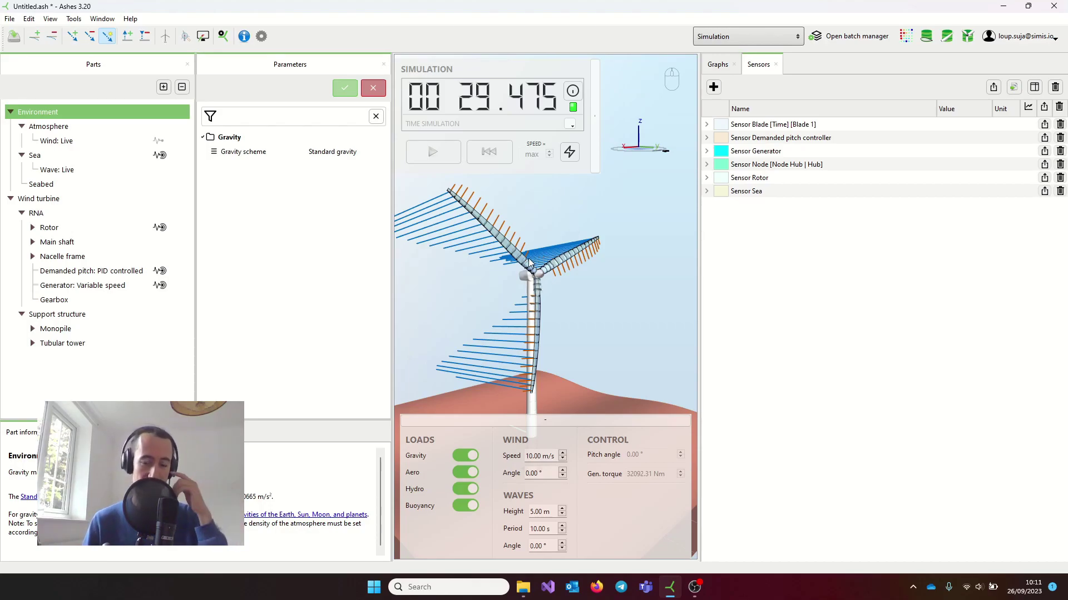
left_click_drag(580, 275, 546, 248)
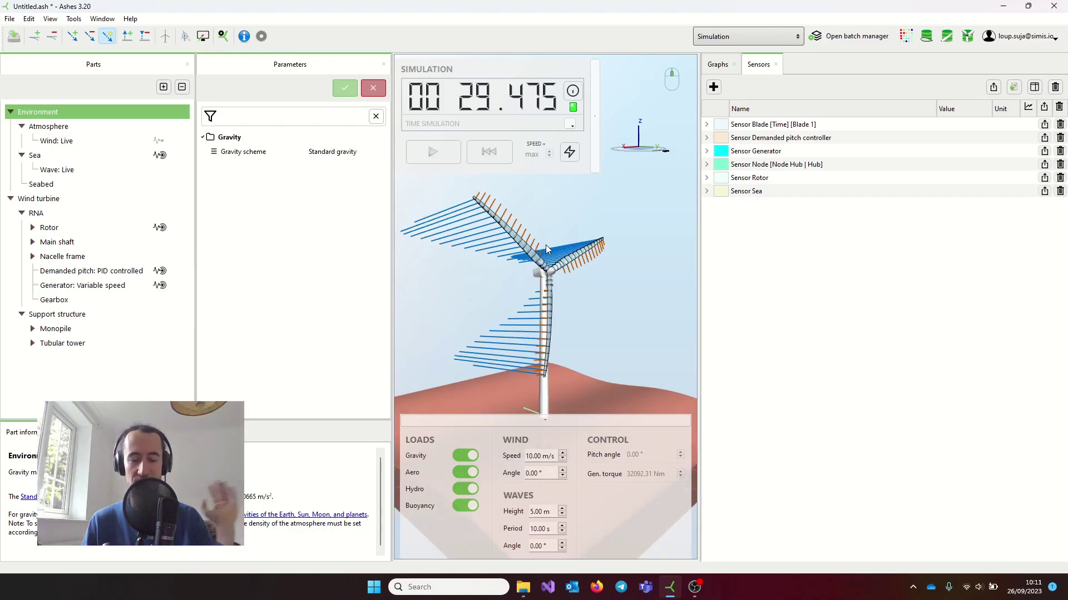
scroll(547, 245, "down", 2)
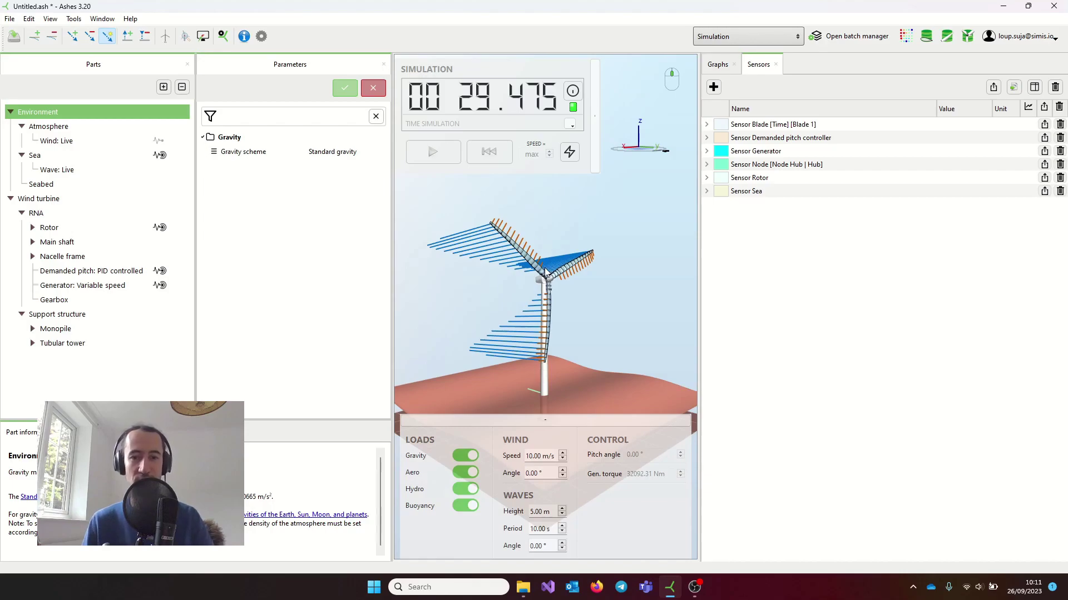
left_click_drag(549, 244, 580, 231)
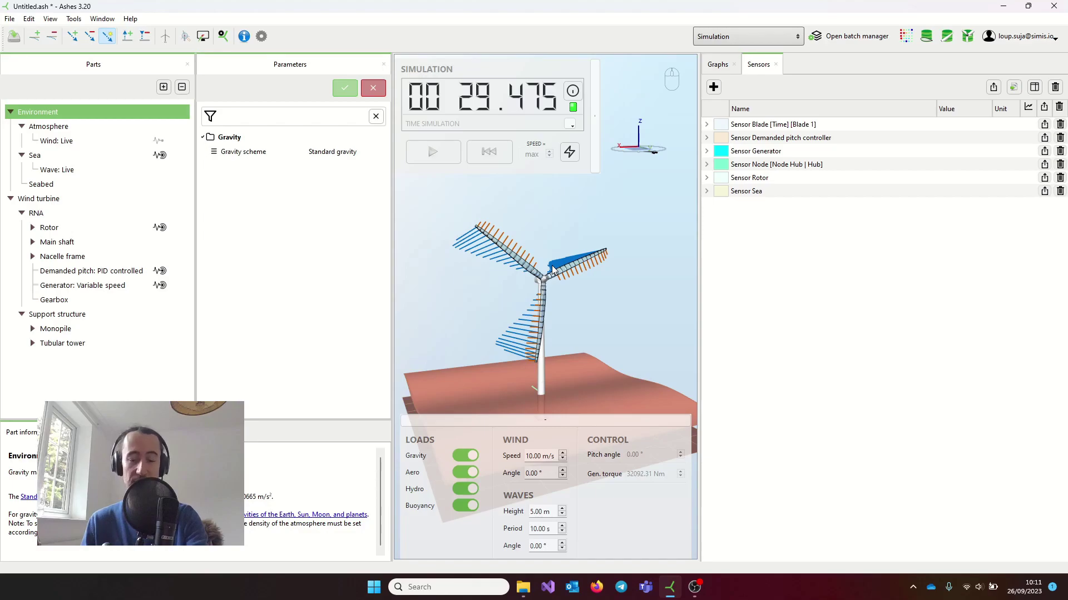
left_click_drag(495, 269, 557, 254)
Orbit the turbine from the rotor front and other angles to inspect its load vectors and seabed
left_click_drag(594, 334, 636, 333)
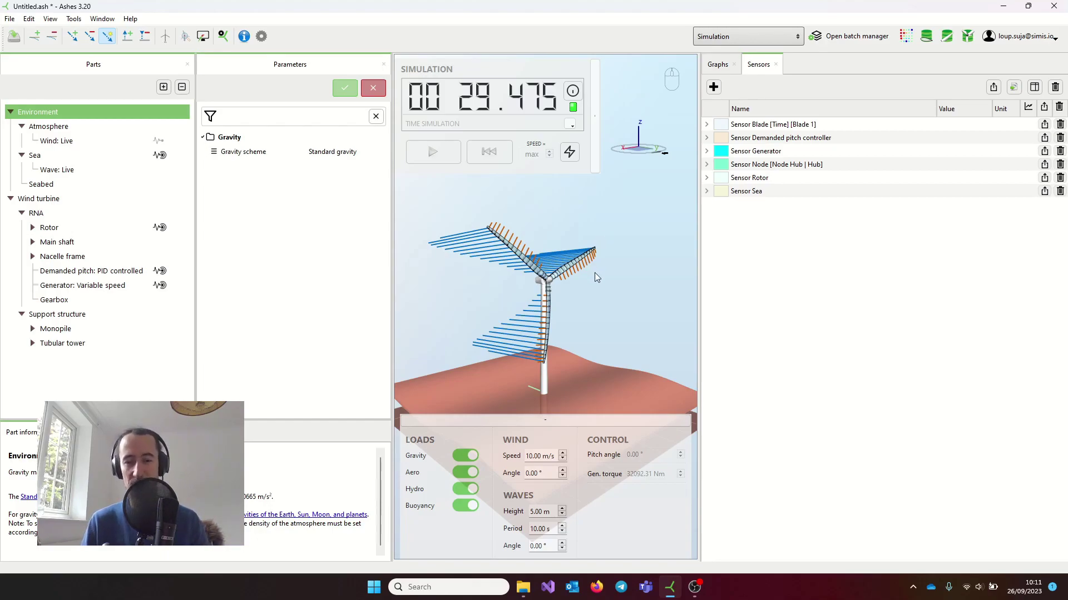
mouse_move(595, 273)
left_mouse_down()
mouse_move(475, 285)
mouse_move(630, 238)
mouse_move(519, 261)
mouse_move(602, 270)
left_mouse_up()
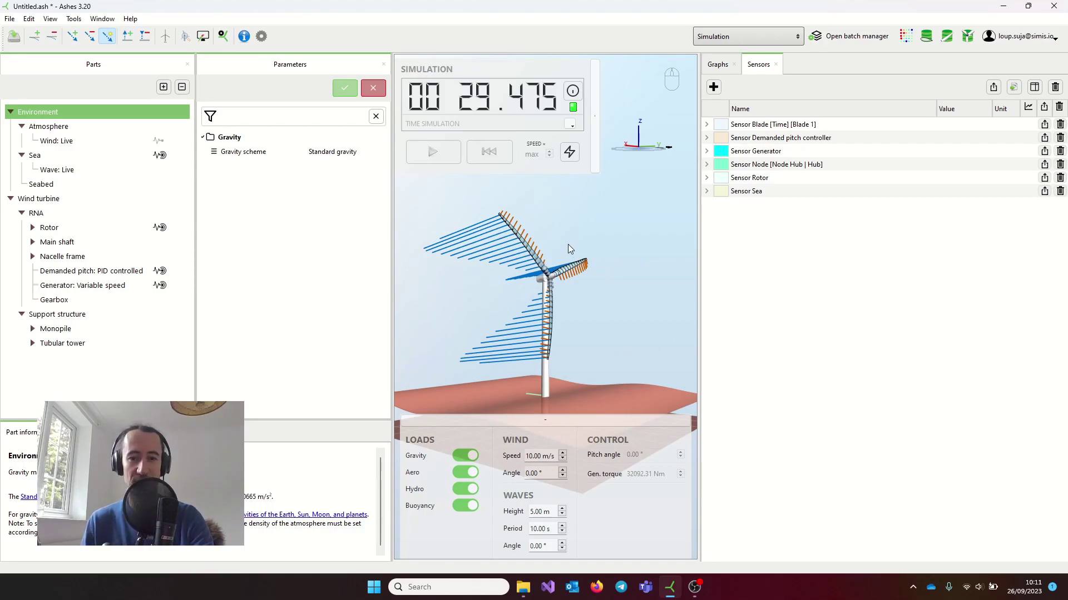
left_click_drag(558, 256, 570, 312)
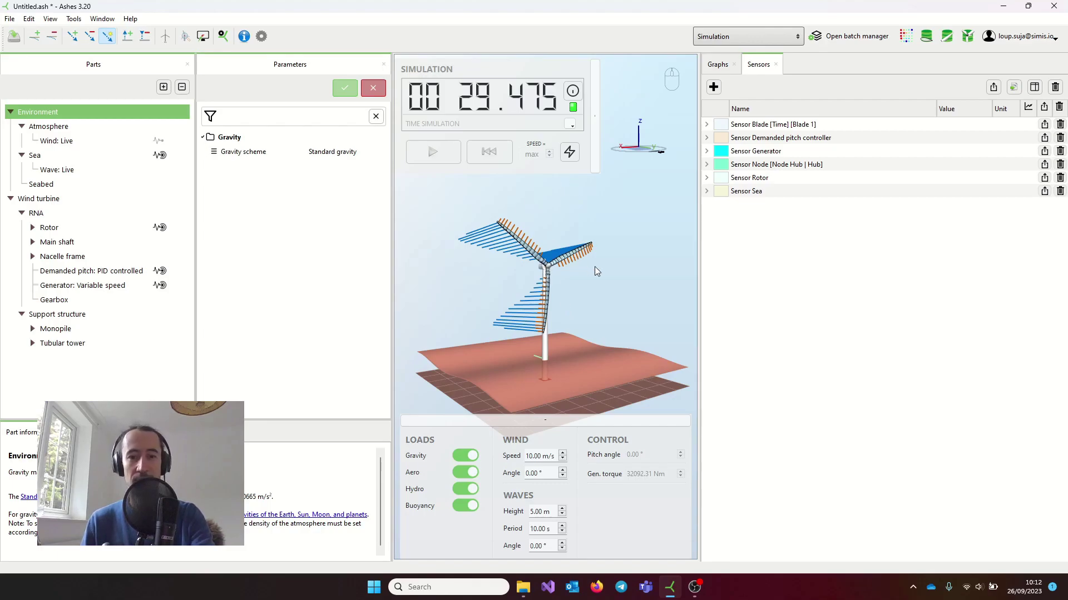
mouse_move(595, 268)
left_mouse_down()
mouse_move(556, 279)
mouse_move(587, 281)
mouse_move(584, 256)
left_mouse_up()
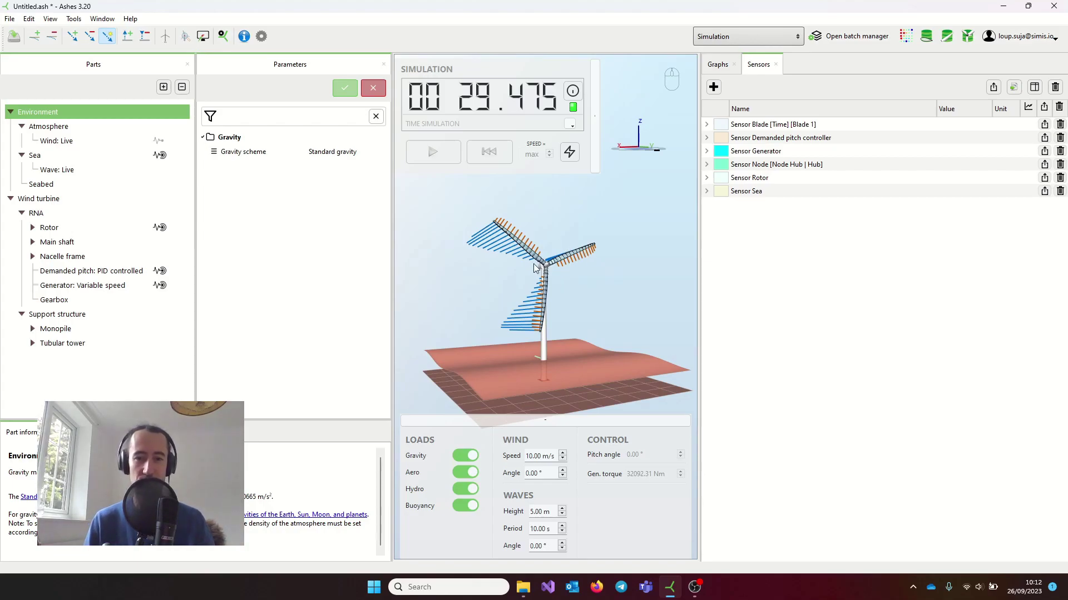
left_click_drag(537, 263, 539, 271)
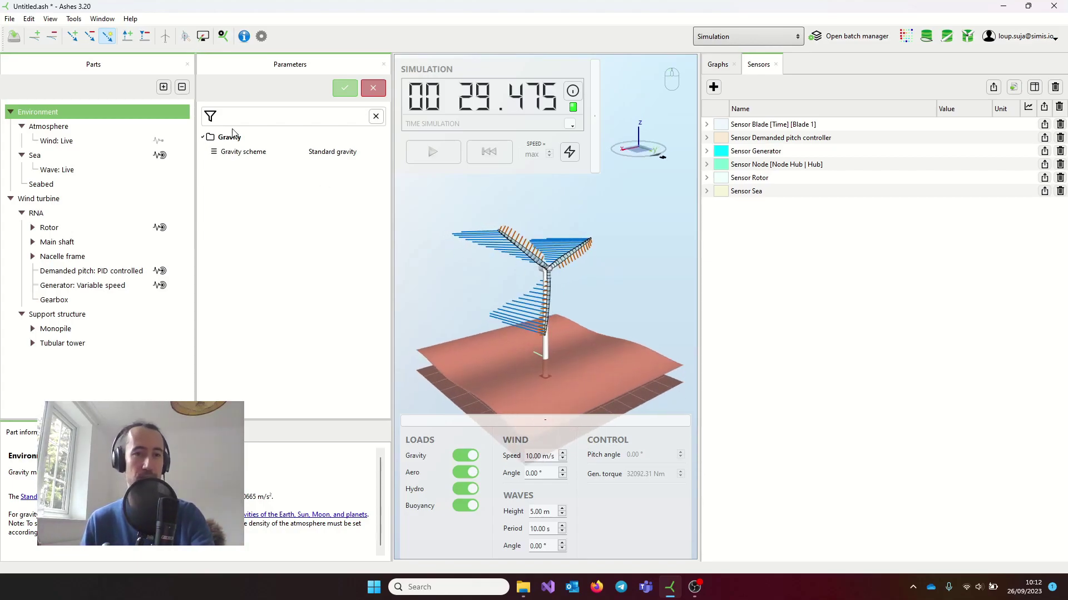
Open the Ashes YouTube channel in the browser from the Help menu
left_click(131, 20)
left_click(130, 20)
left_click(132, 20)
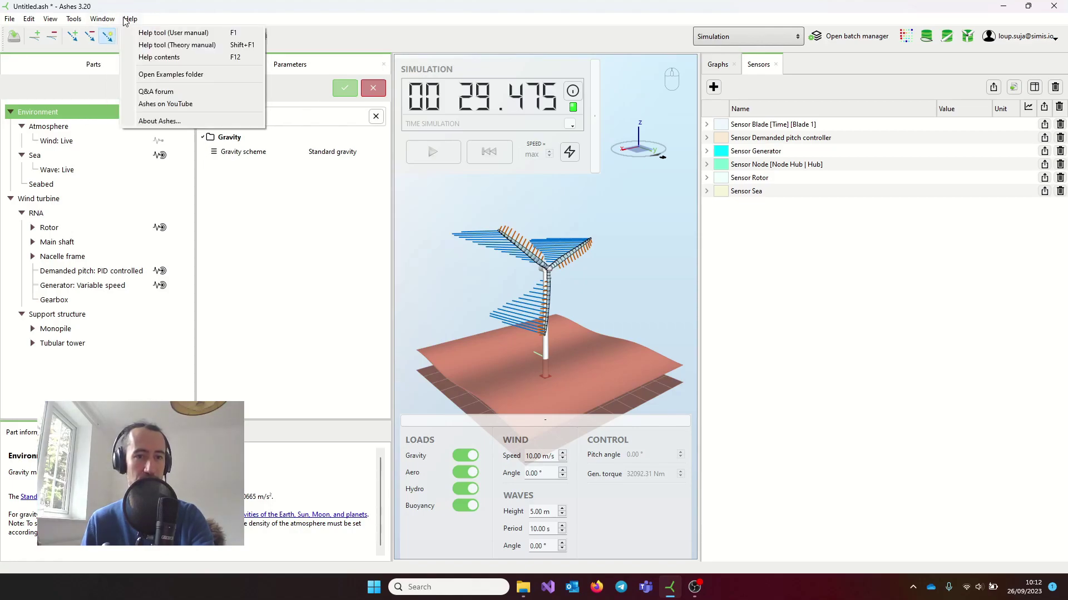
left_click(184, 104)
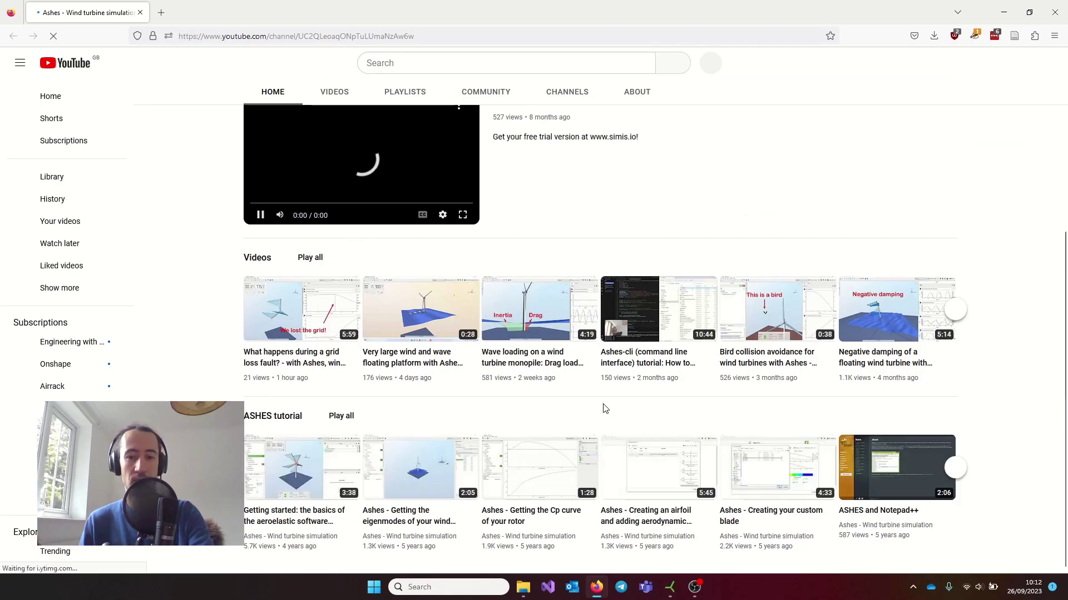
Return from the Ashes YouTube channel page to the Ashes window
key("alt+Tab")
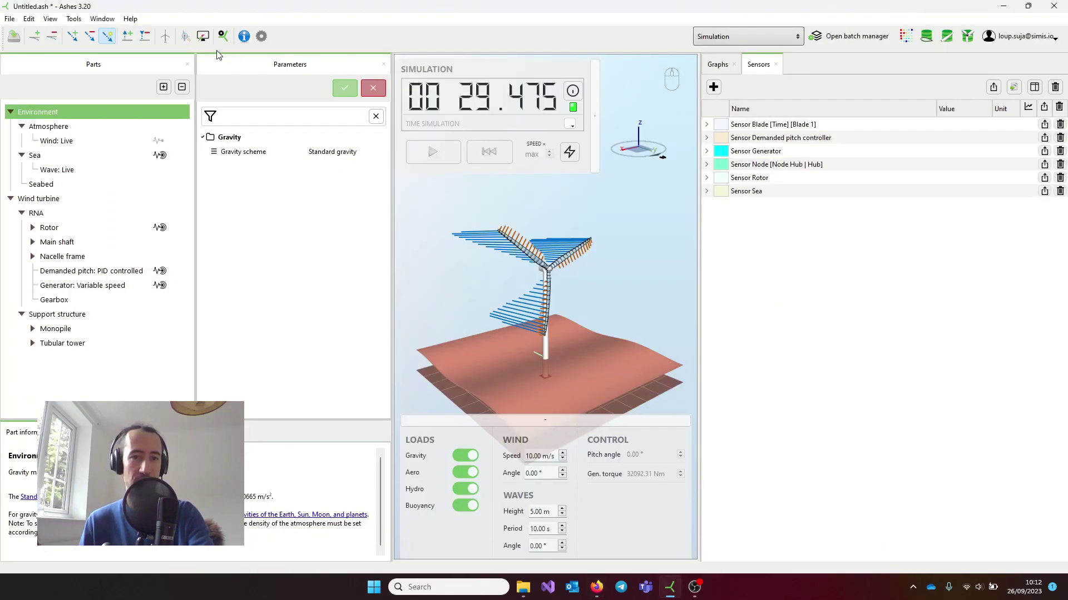
Use the Help tool (User manual) on the Sea item in the Parts tree to open its documentation
left_click(130, 20)
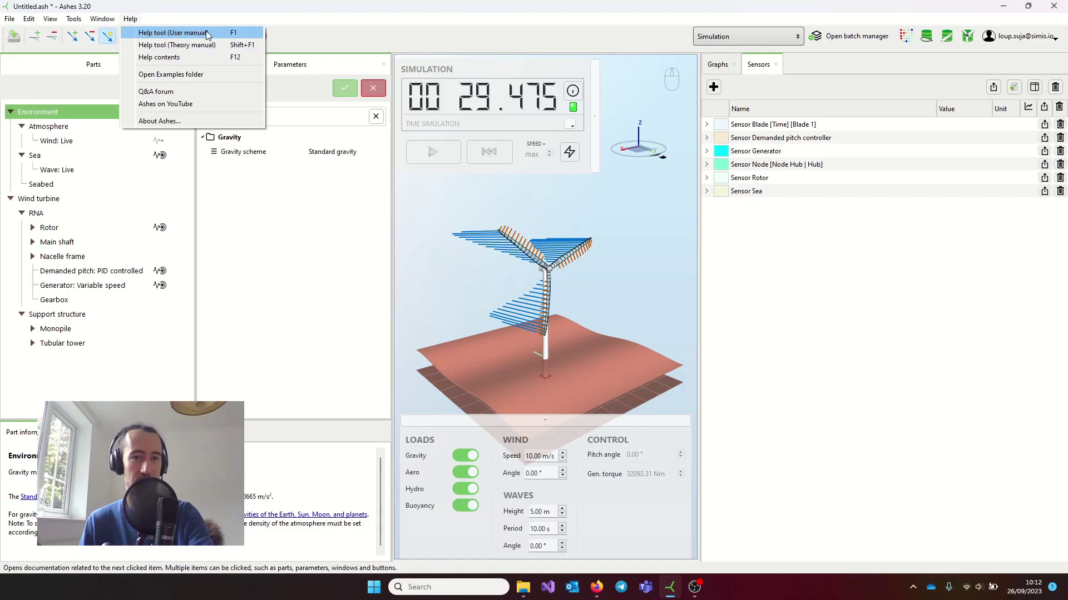
left_click(470, 223)
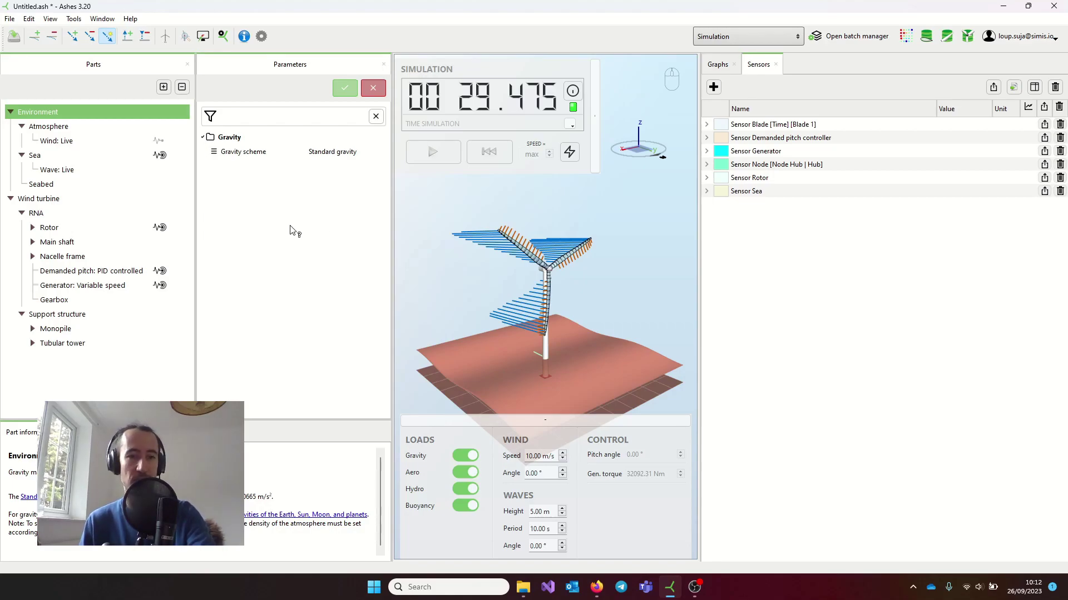
left_click(41, 158)
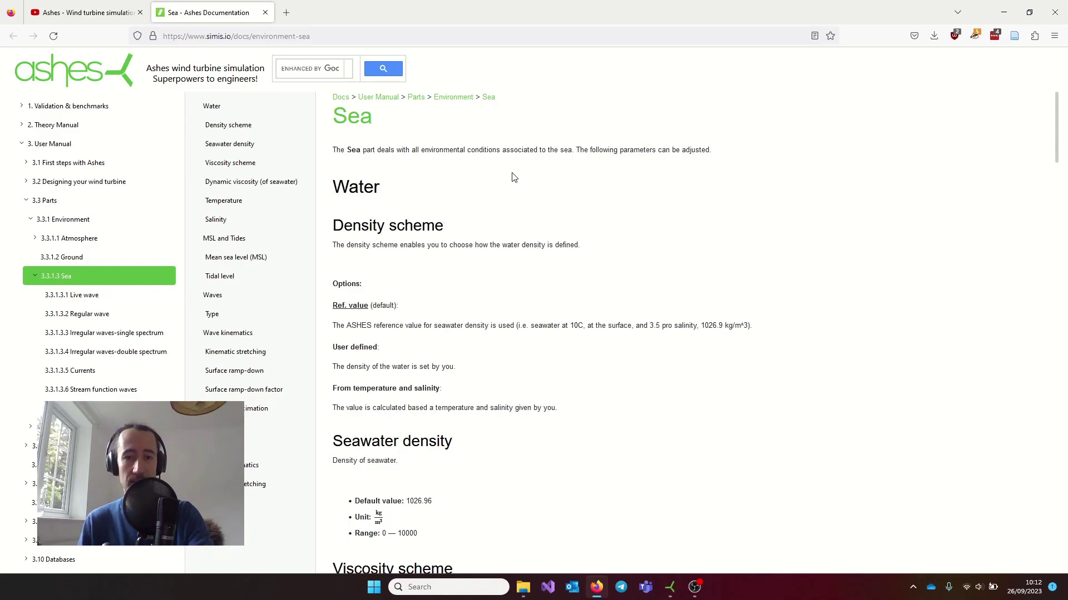
Go back to Ashes after reading the Sea page on water density
key("alt+Tab")
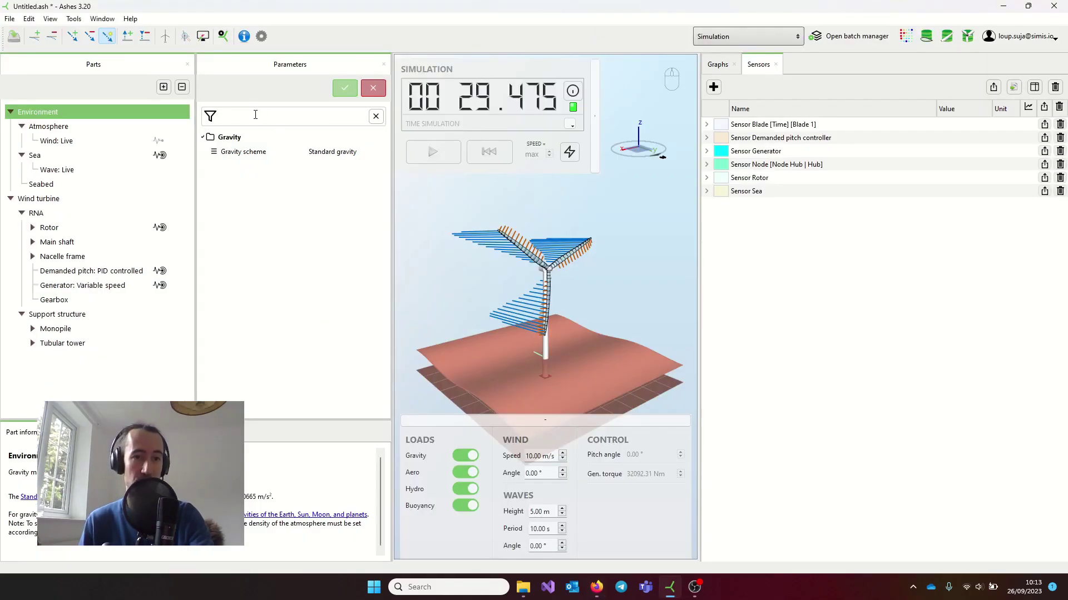
Open the Simis Q&A forum from the Help menu in a new browser tab
left_click(131, 19)
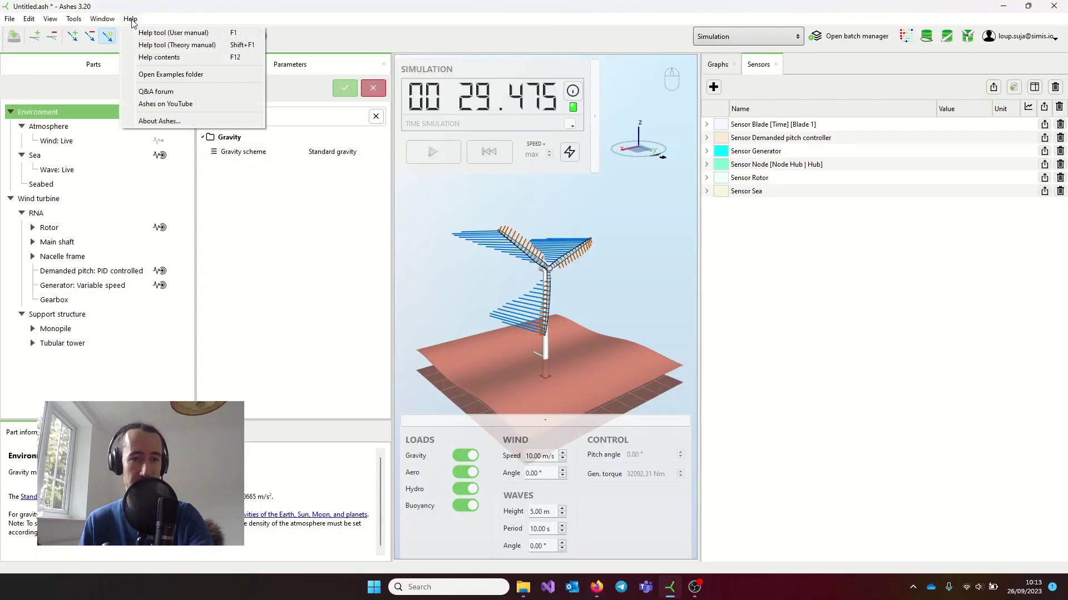
left_click(163, 91)
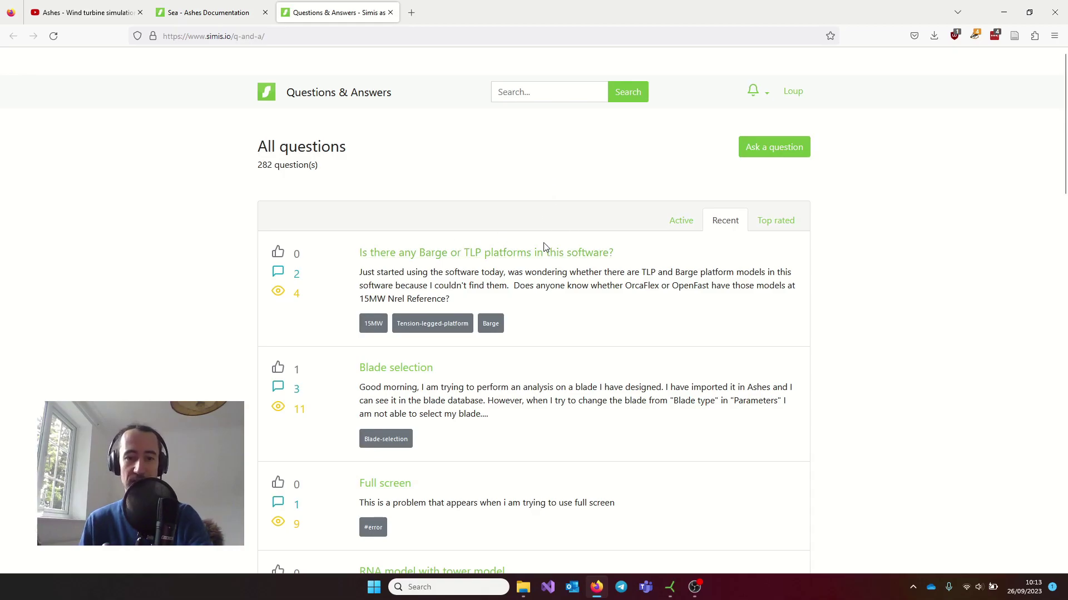
Return to Ashes and orbit the paused turbine to view its loads from another side
key("alt+Tab")
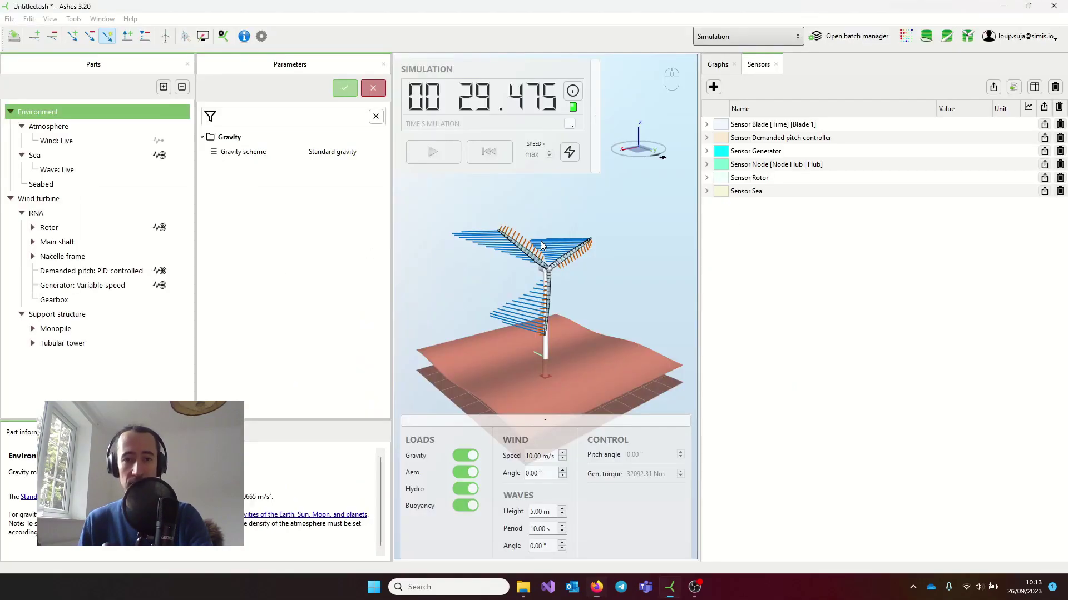
mouse_move(576, 255)
left_mouse_down()
mouse_move(548, 262)
mouse_move(572, 251)
left_mouse_up()
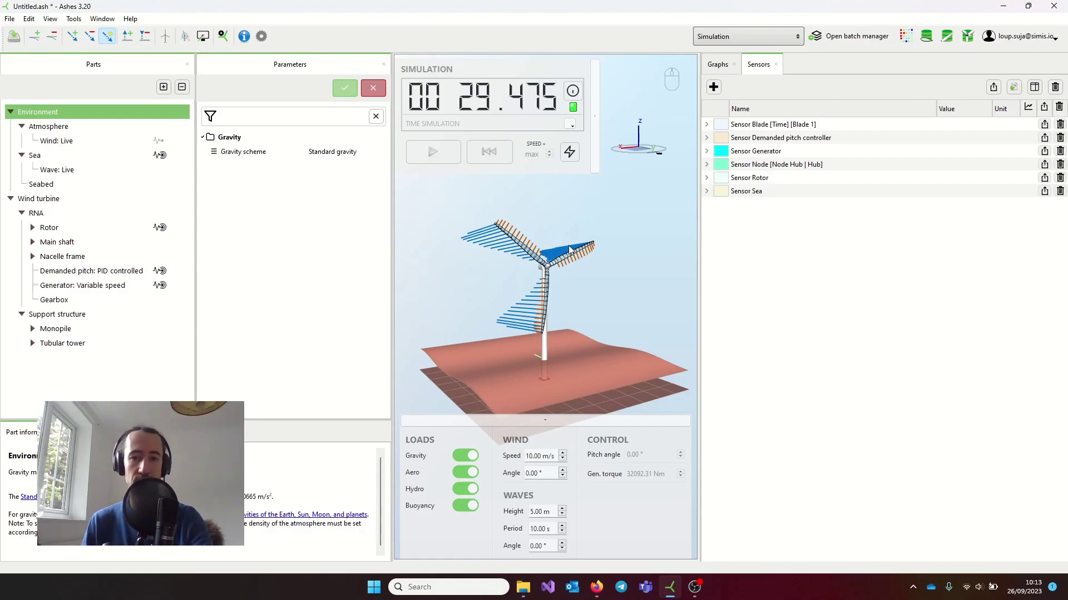
left_click_drag(531, 230, 557, 264)
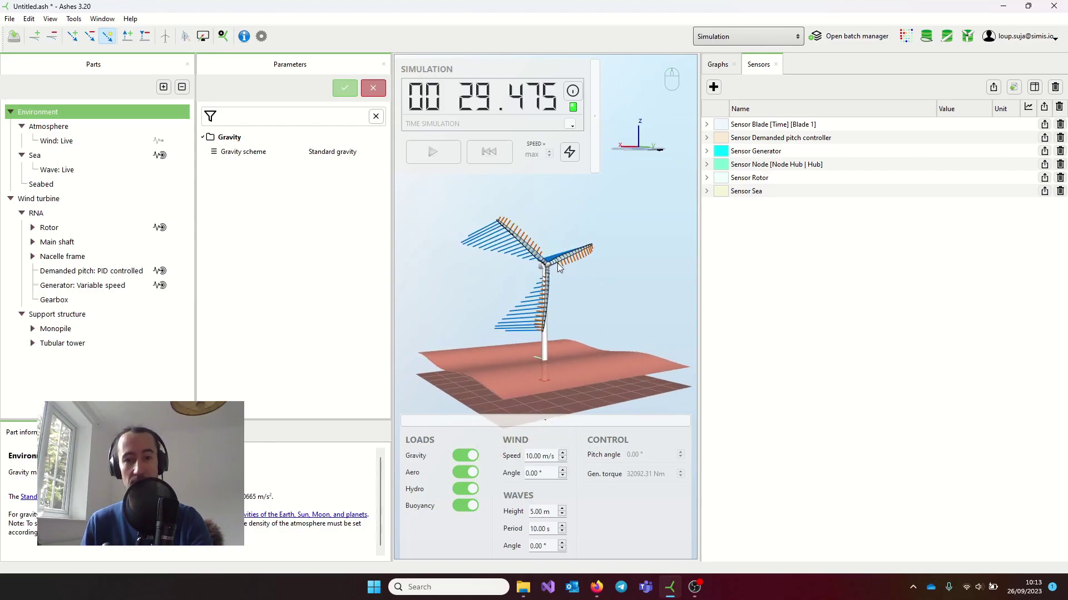